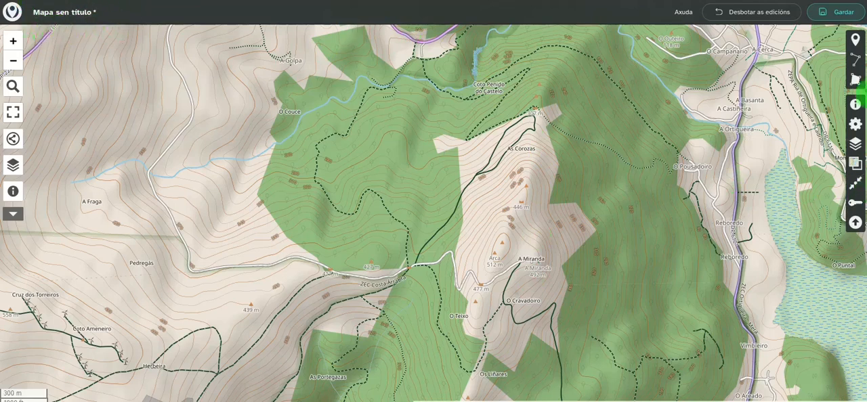
Rename the untitled map as "Ruta de proba" in the map details
left_click(855, 105)
left_click(701, 94)
triple_click(701, 95)
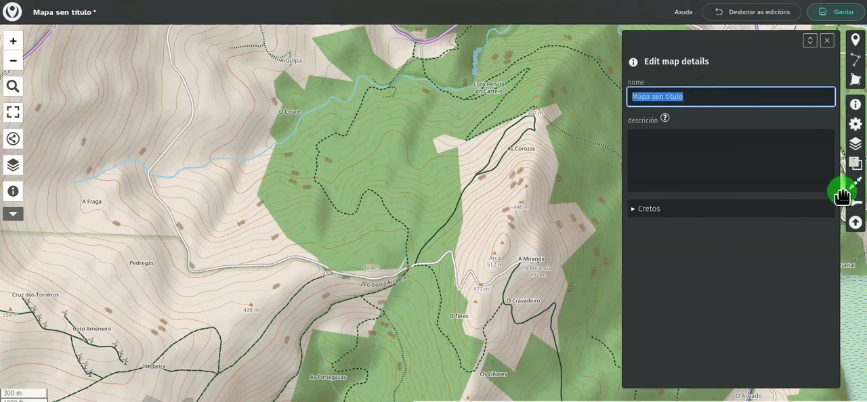
type("Ruta de proba")
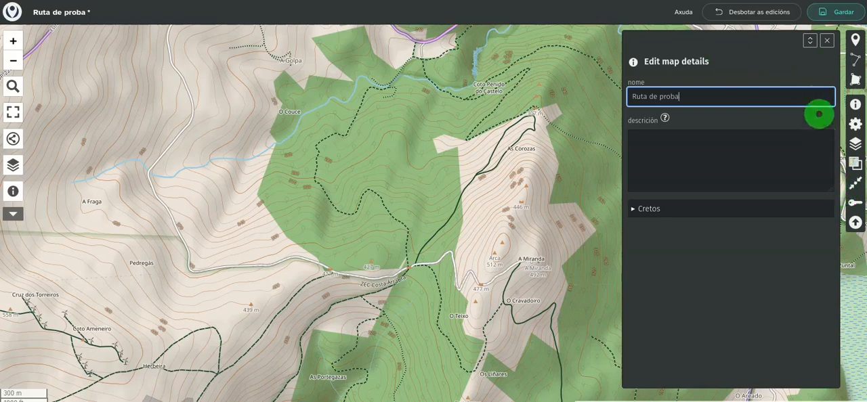
left_click(827, 40)
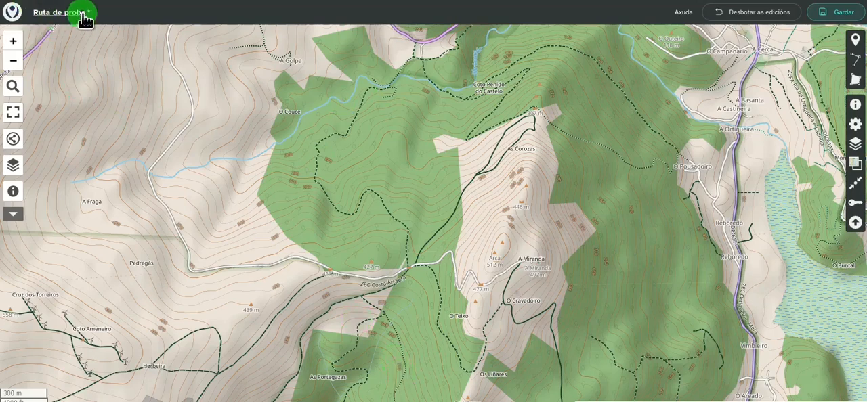
Name the data layer "Ruta" and enter "Camiño da ruta" as its description
left_click(853, 145)
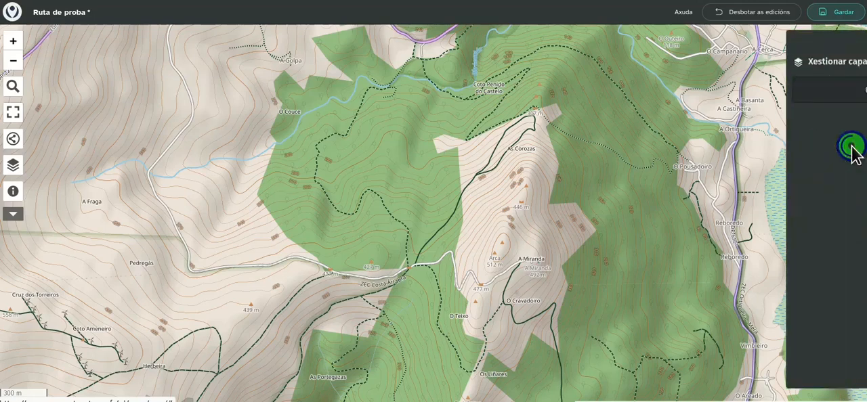
left_click(748, 96)
left_click_drag(748, 96, 554, 100)
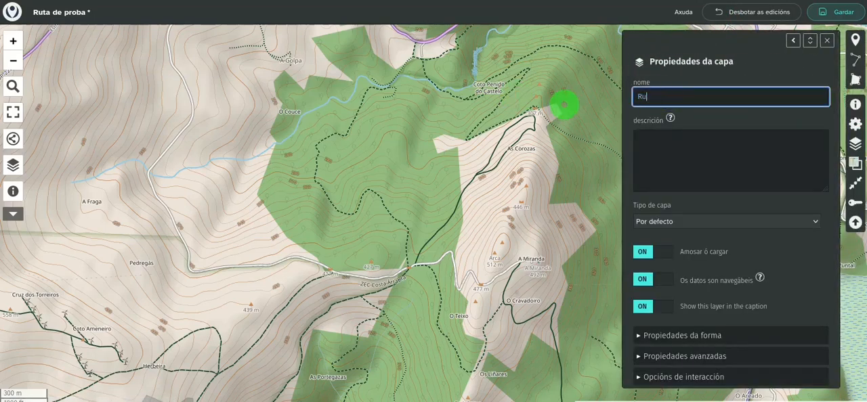
left_click(702, 157)
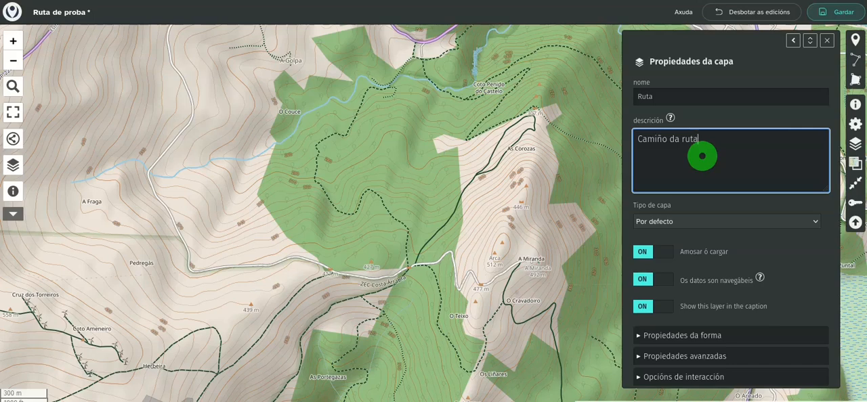
Set the colour in the Ruta layer's shape properties to Navy
scroll(820, 271, "down", 2)
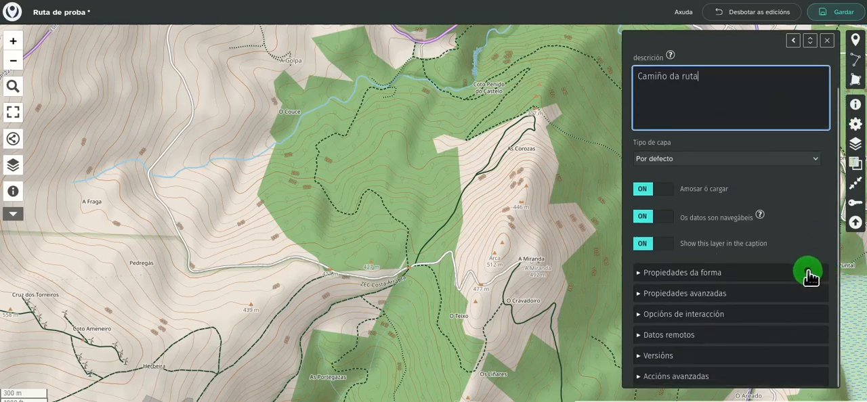
left_click(719, 274)
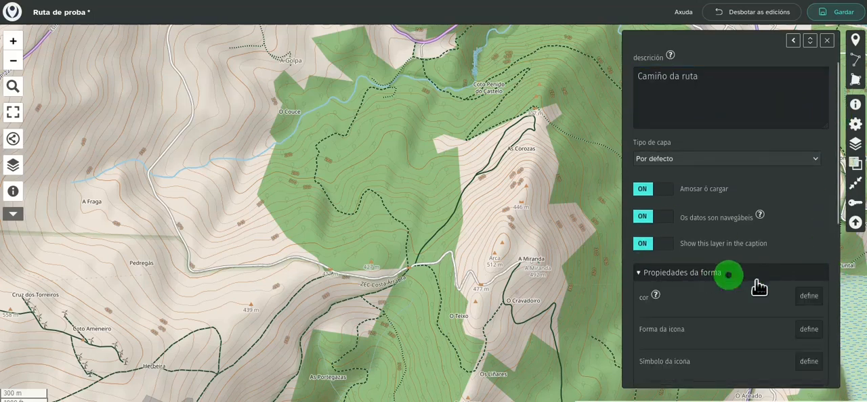
scroll(784, 240, "down", 4)
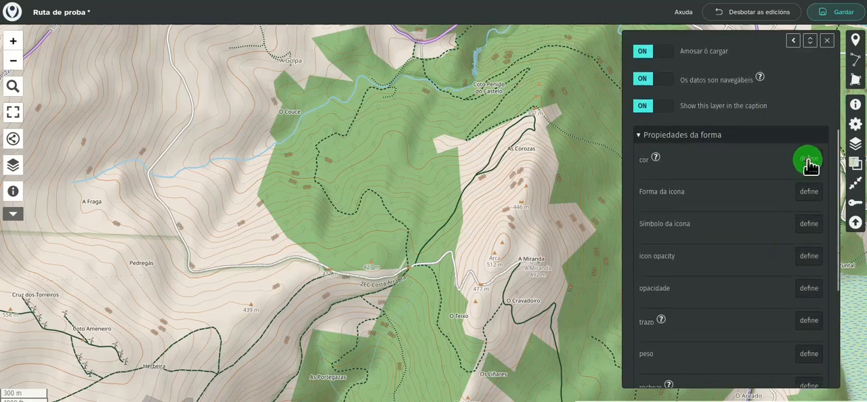
left_click(806, 160)
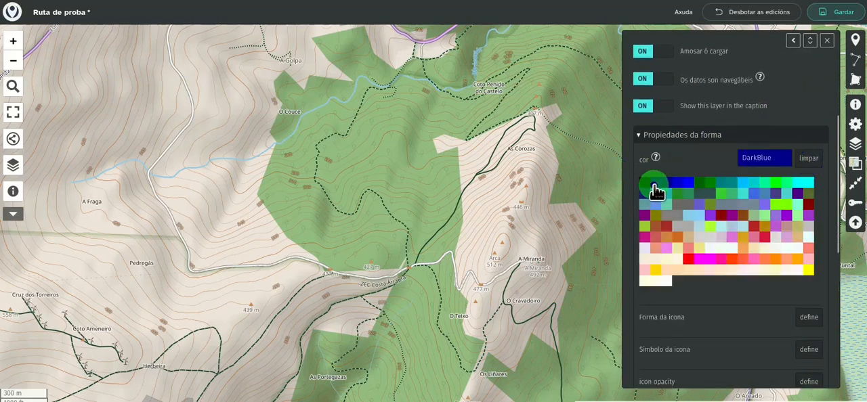
left_click(654, 190)
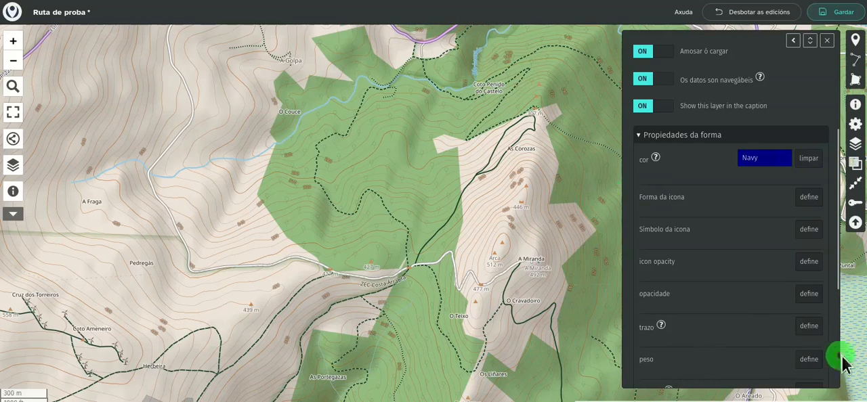
Set the Ruta layer's line weight (peso) to 16 and close the layer properties
left_click(811, 361)
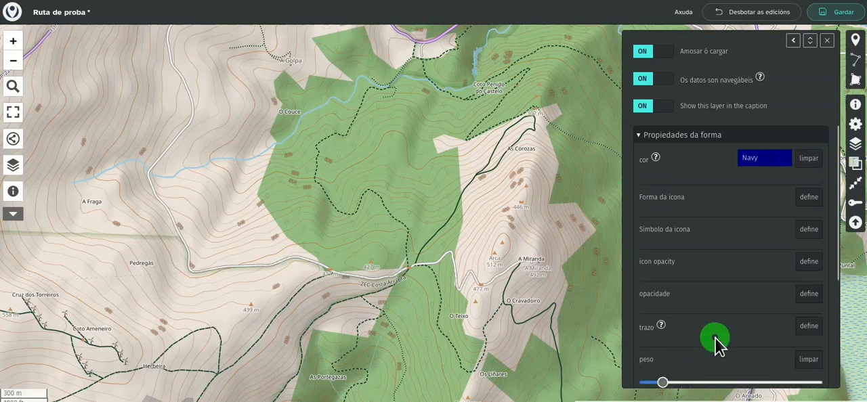
scroll(718, 348, "down", 3)
left_click_drag(662, 200, 776, 206)
scroll(752, 312, "down", 2)
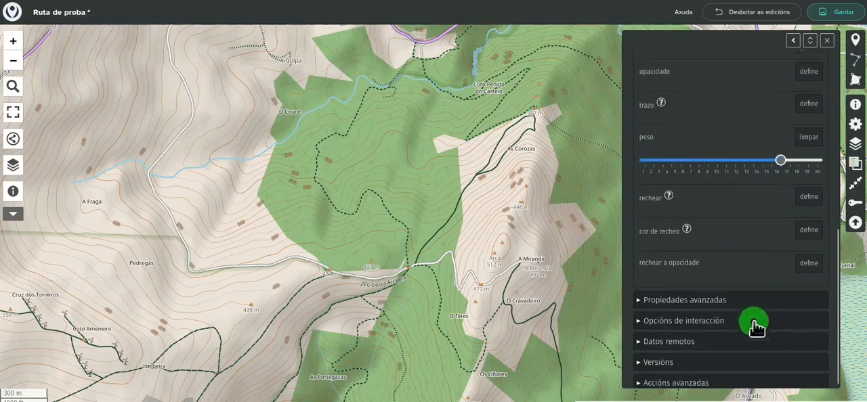
scroll(762, 365, "up", 4)
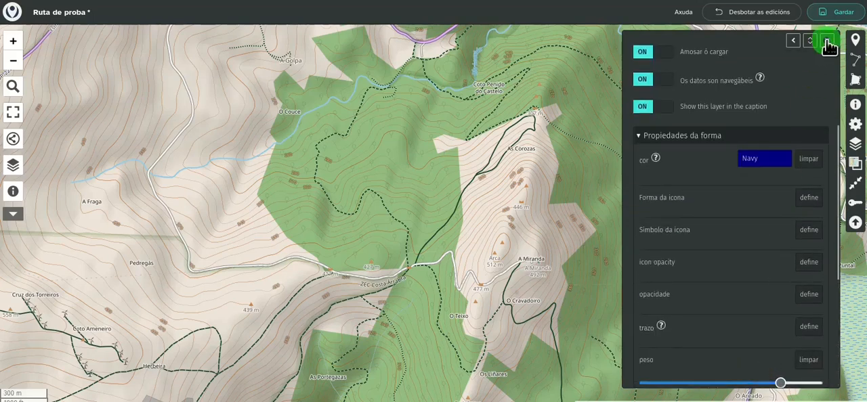
left_click(828, 42)
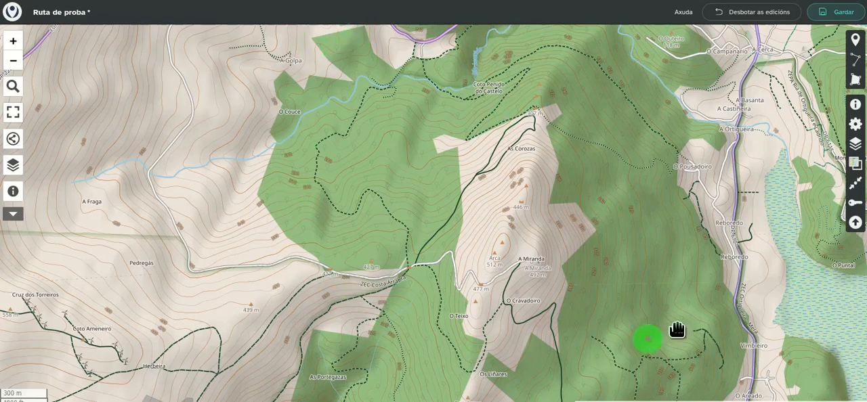
Draw a route line about 5 km long following the dashed path south to Os Liñares, then O Cravadoiro, A Miranda and back along the road
left_click(858, 62)
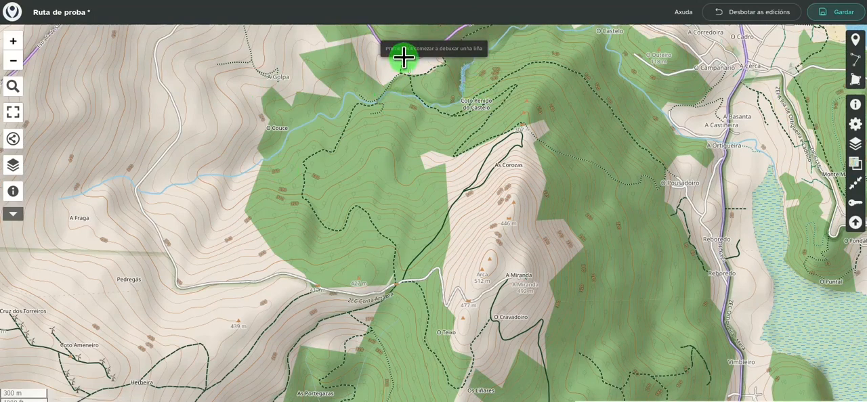
left_click(402, 71)
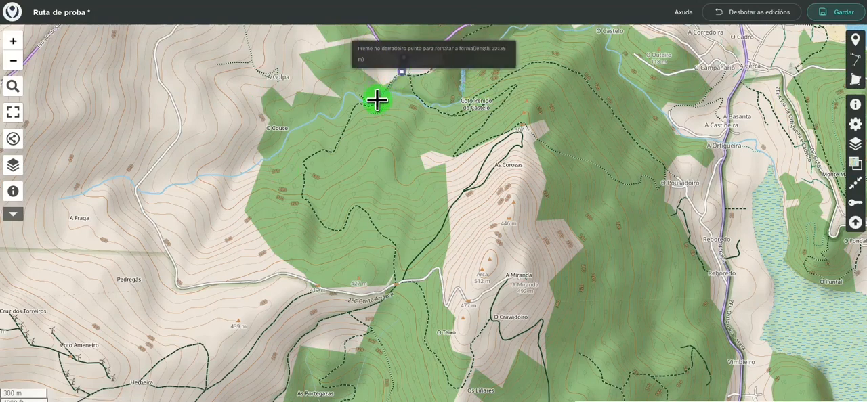
left_click(353, 101)
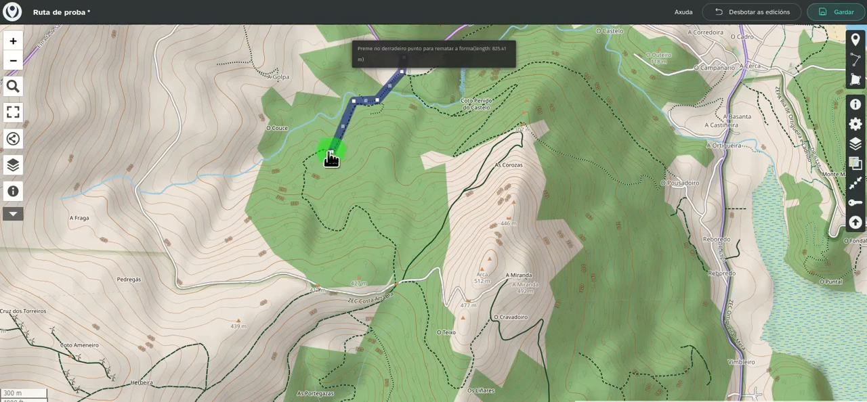
left_click(302, 164)
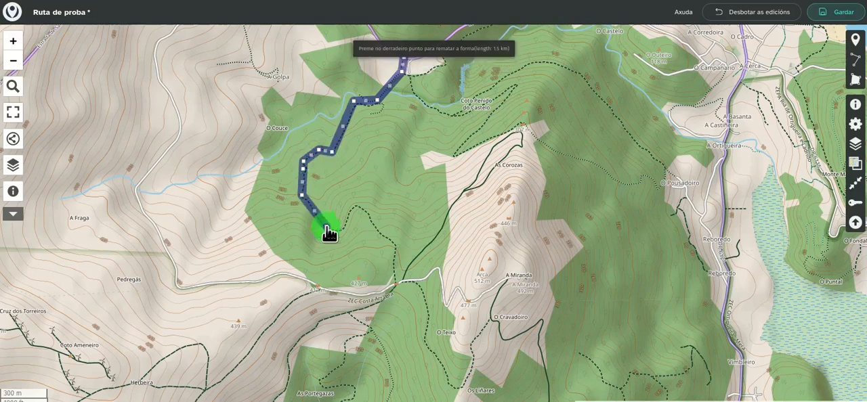
left_click(353, 207)
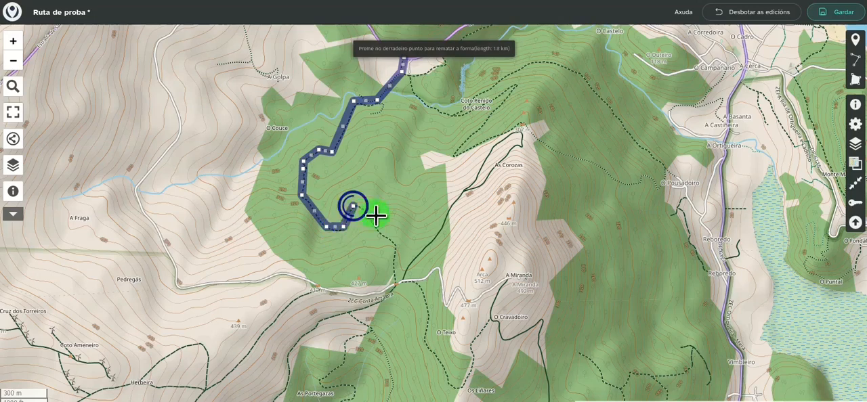
left_click(453, 283)
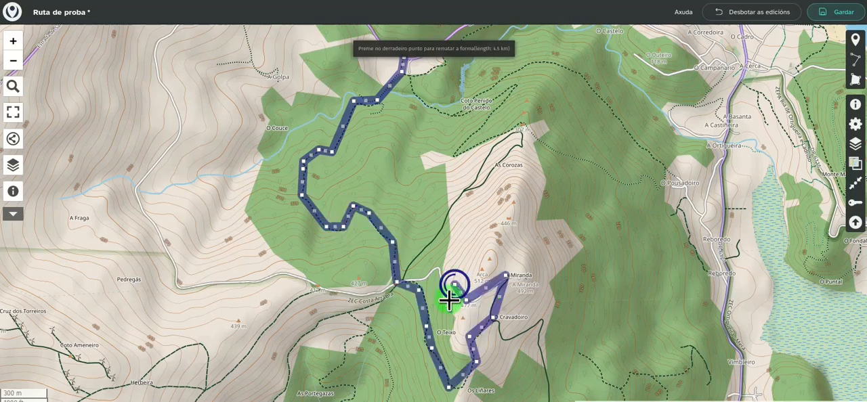
left_click(444, 306)
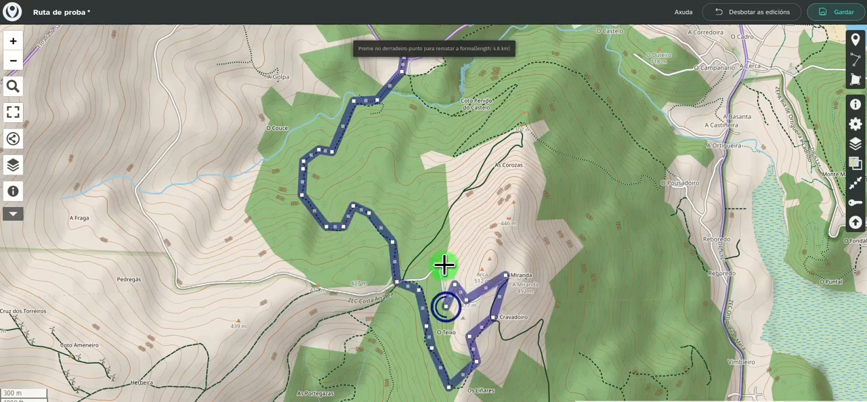
double_click(413, 281)
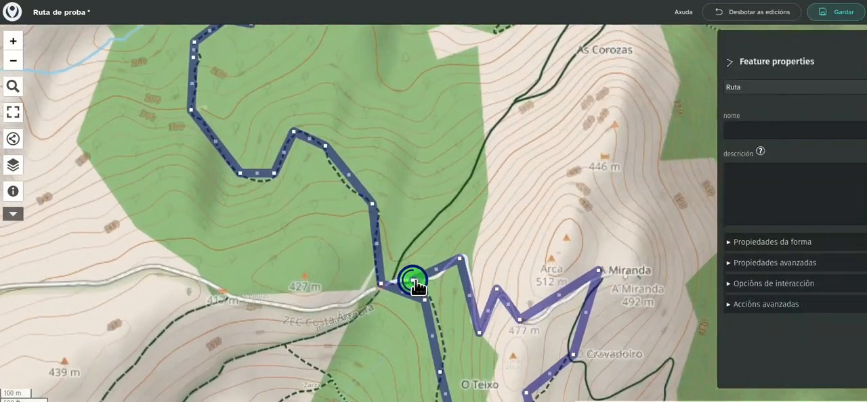
Reshape the route line's southern bend near Os Liñares by adding and moving vertices to follow the dashed path
left_click_drag(517, 239, 492, 149)
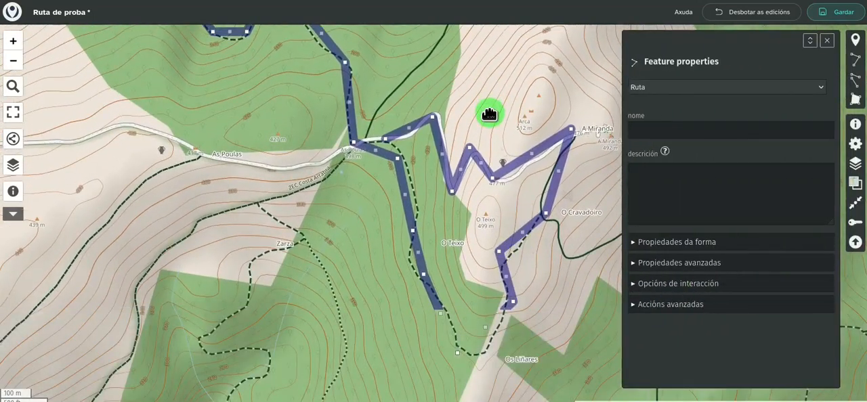
mouse_move(487, 333)
left_mouse_down()
mouse_move(476, 345)
mouse_move(476, 379)
mouse_move(477, 353)
left_mouse_up()
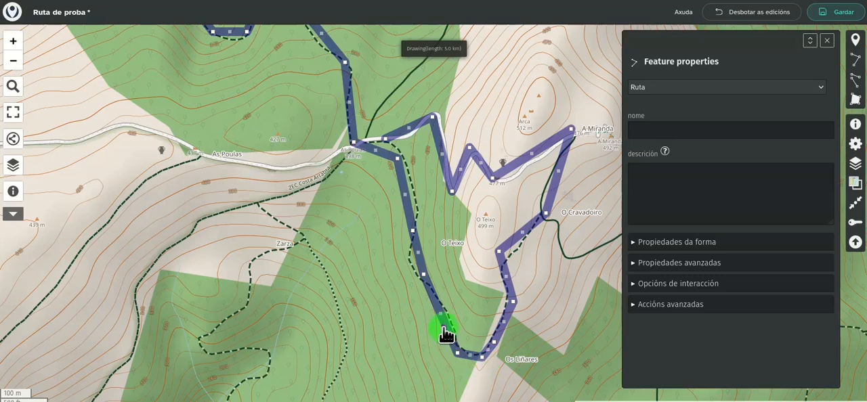
mouse_move(447, 333)
left_mouse_down()
mouse_move(368, 343)
mouse_move(478, 329)
mouse_move(426, 340)
mouse_move(441, 341)
mouse_move(444, 329)
mouse_move(447, 338)
left_mouse_up()
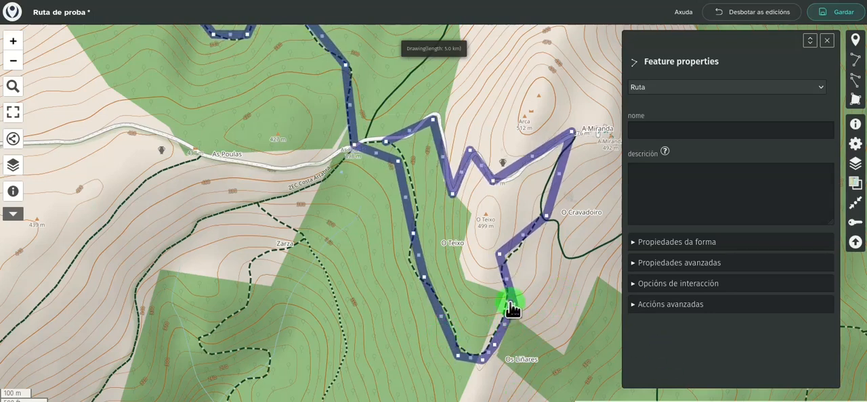
left_click_drag(515, 311, 508, 303)
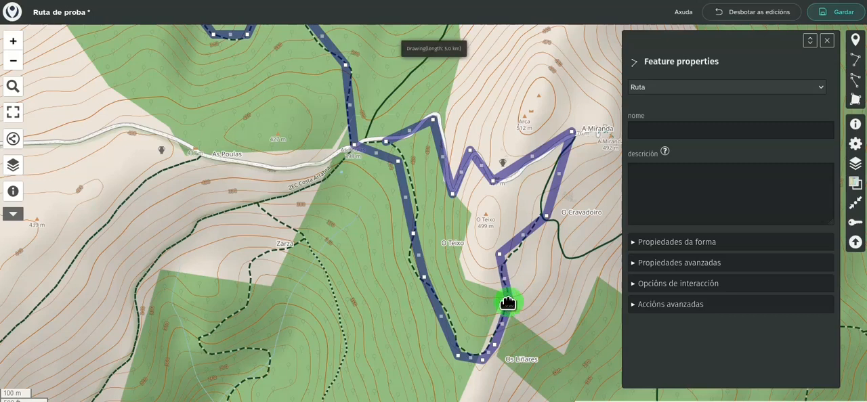
Name the drawn line "Ruta", close its properties and save the map
left_click(649, 130)
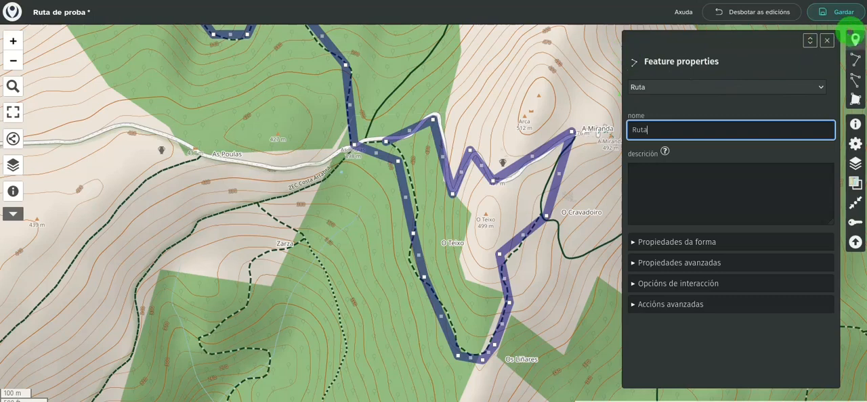
left_click(827, 41)
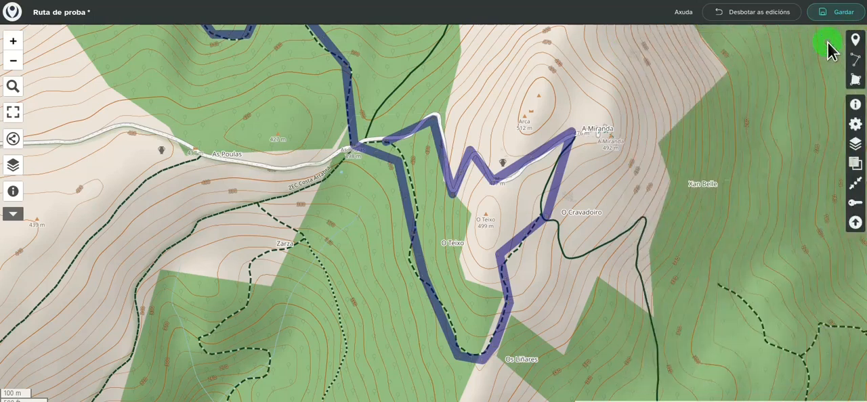
left_click(844, 13)
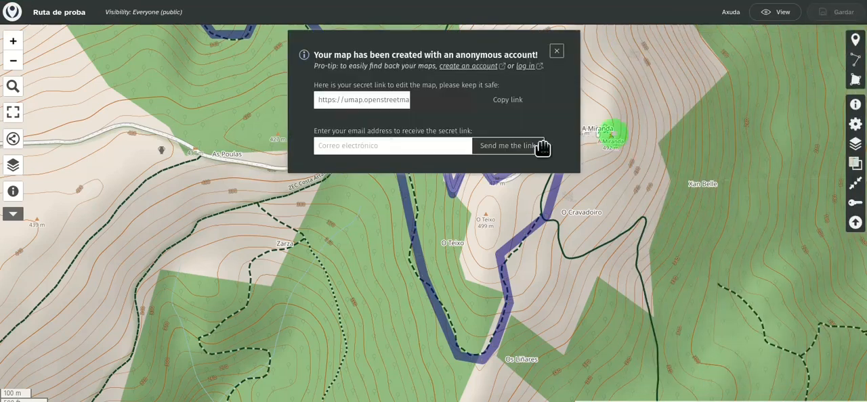
Examine the map's secret edit link and its editing permissions, including those of the Ruta layer
left_click_drag(409, 100, 531, 104)
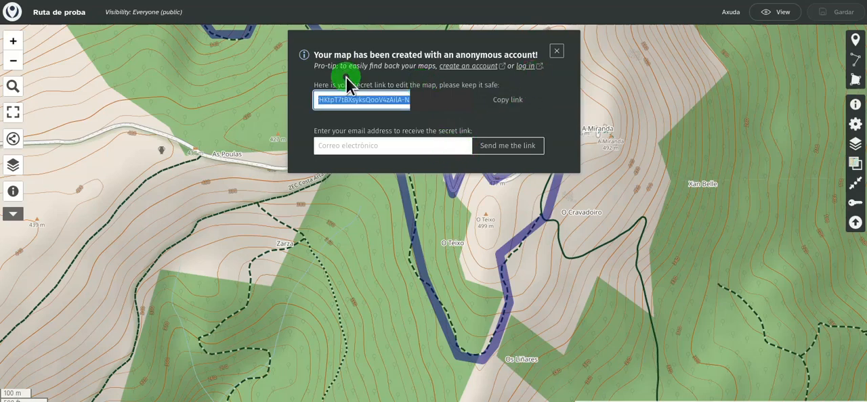
left_click(557, 55)
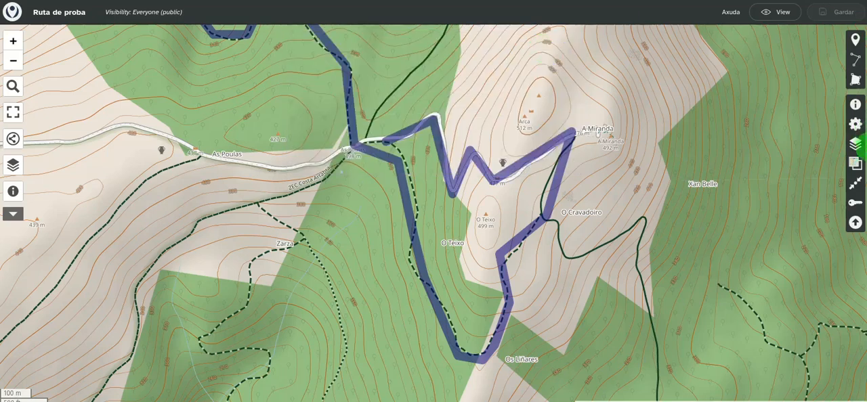
left_click(855, 204)
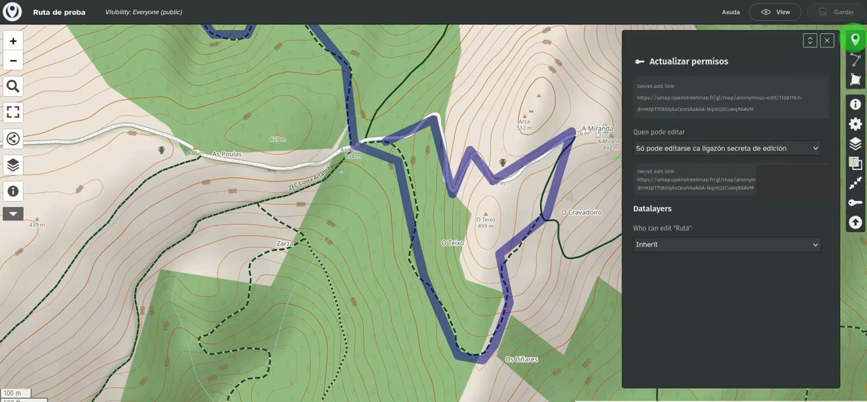
left_click(827, 40)
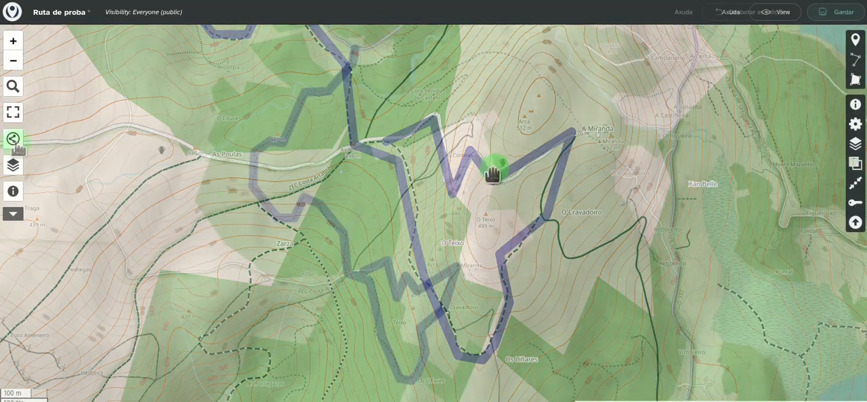
Open the map's sharing and download options, select the link for viewing the map, then close them
left_click(15, 144)
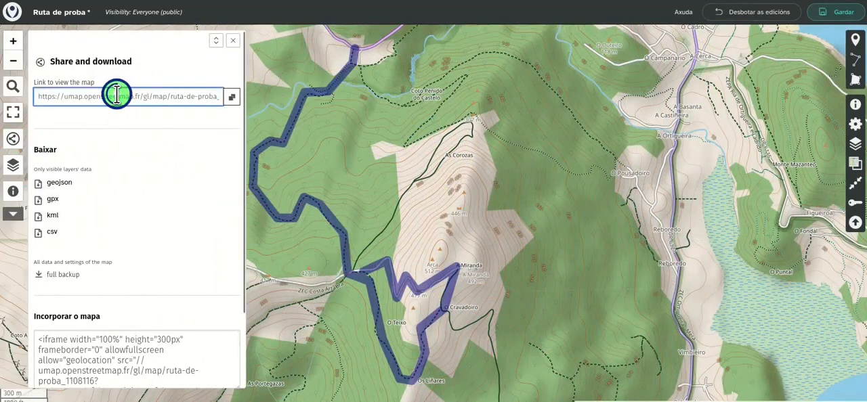
left_click_drag(39, 97, 339, 97)
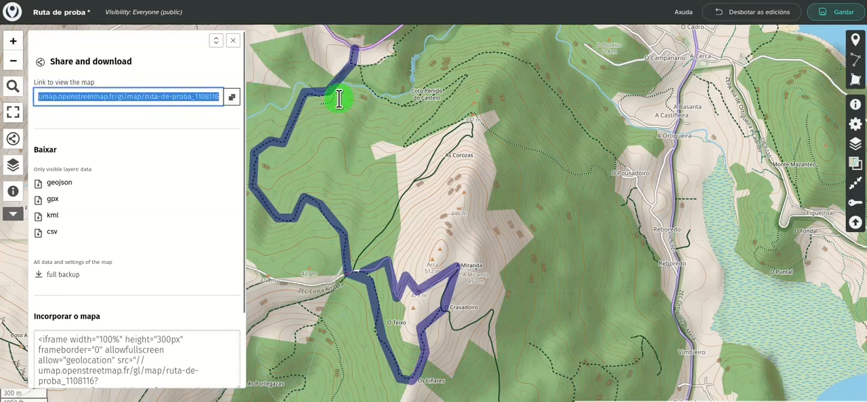
left_click(216, 120)
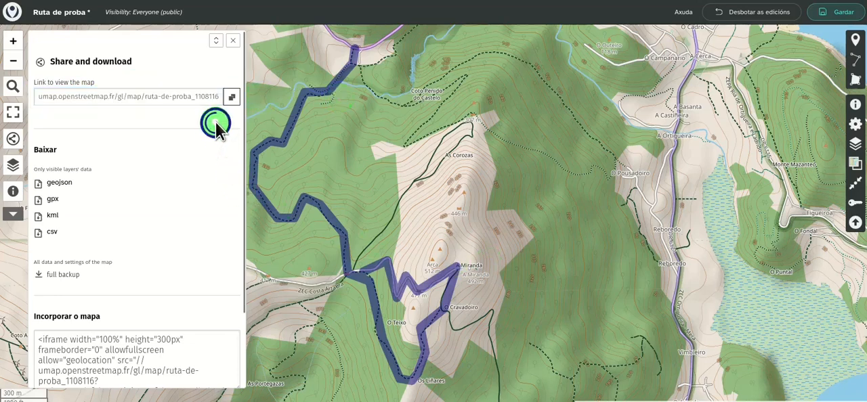
left_click(234, 42)
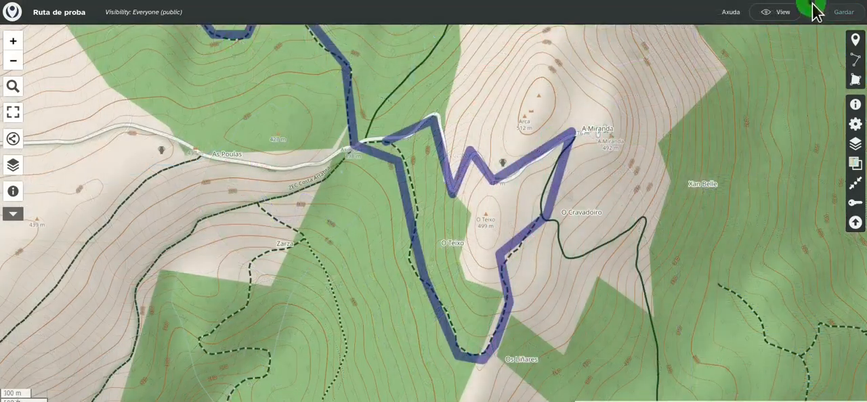
Preview the map in view mode, looking over the whole route, and return to editing
left_click(780, 13)
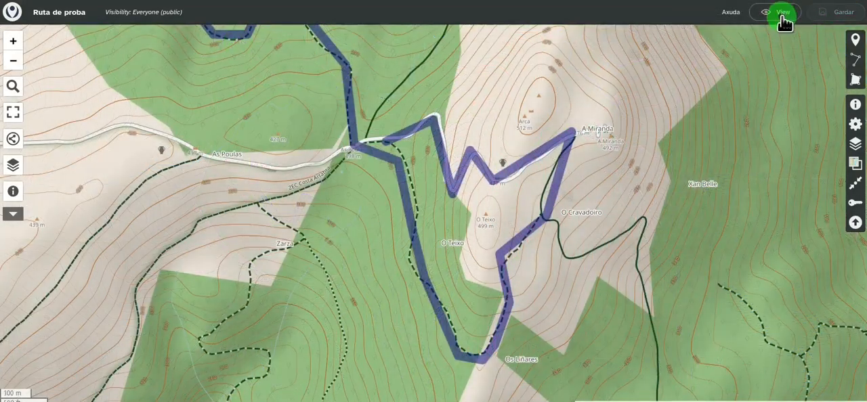
left_click_drag(535, 90, 686, 189)
left_click_drag(561, 187, 470, 184)
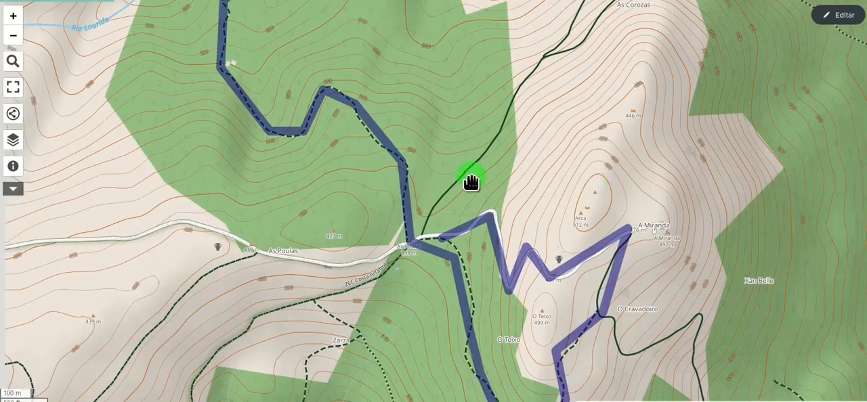
scroll(470, 183, "down", 2)
left_click_drag(528, 119, 430, 186)
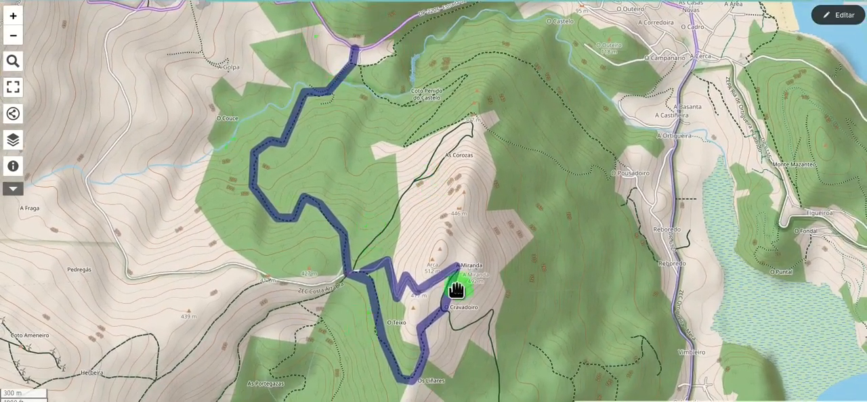
left_click(840, 14)
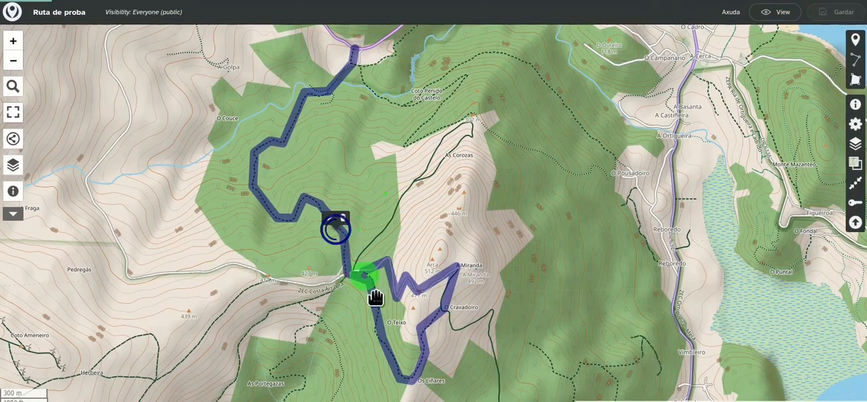
Open the Ruta line's feature properties from the map and close them without making changes
left_click(332, 220)
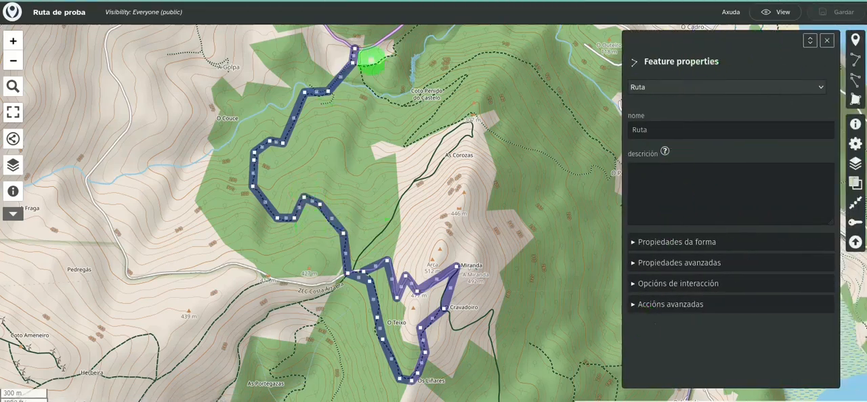
left_click(827, 41)
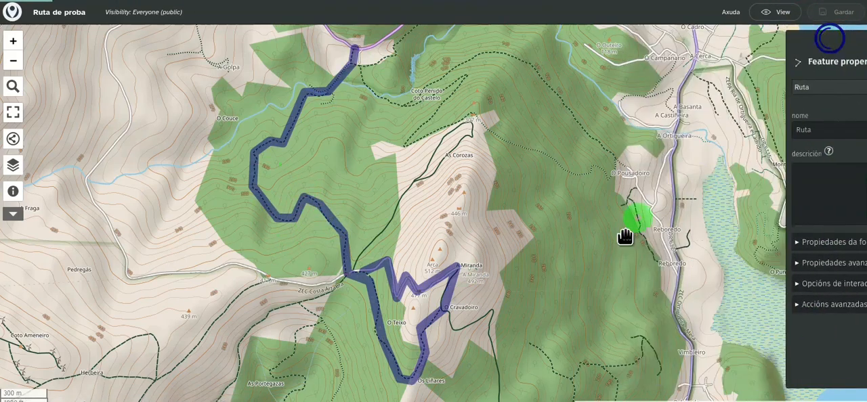
left_click(795, 54)
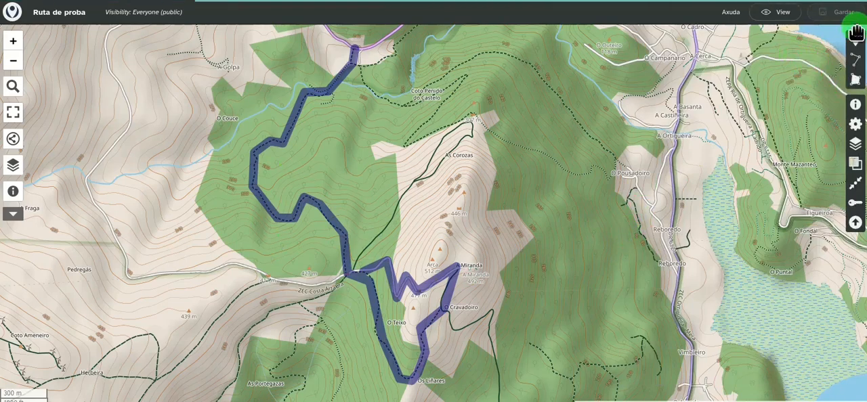
Add a layer named "Punto de precaución" with the description "Lugares para prestar moita atención para evitar accidentes."
left_click(856, 145)
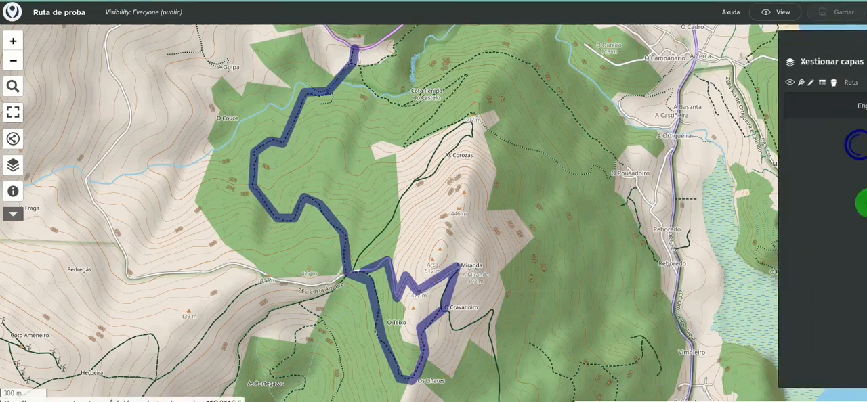
left_click(749, 108)
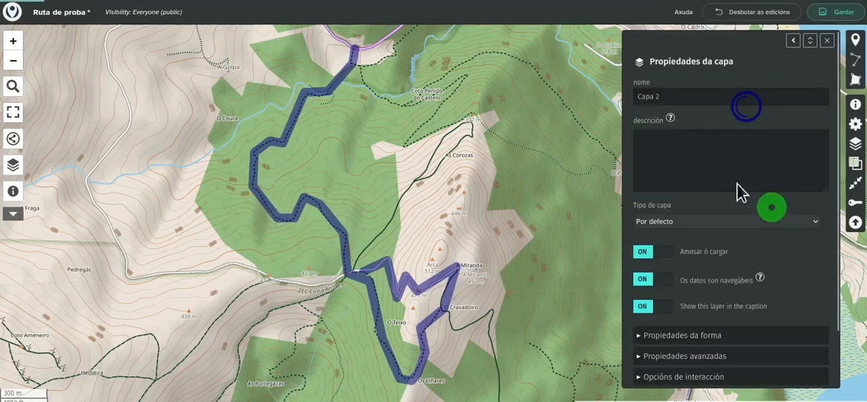
triple_click(664, 96)
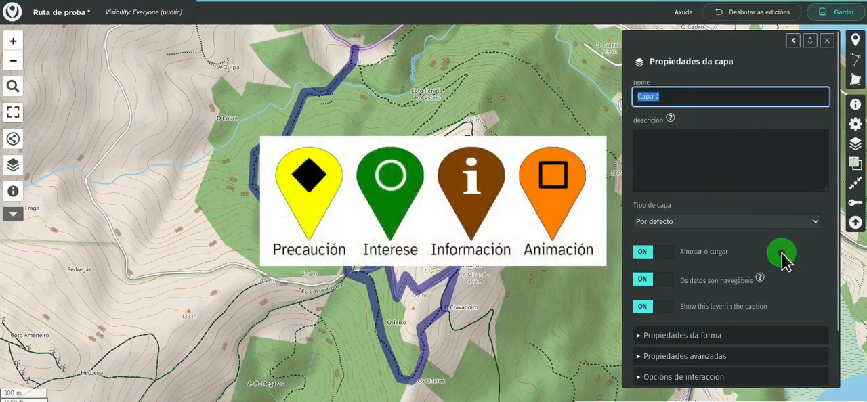
type("Punto de precaución")
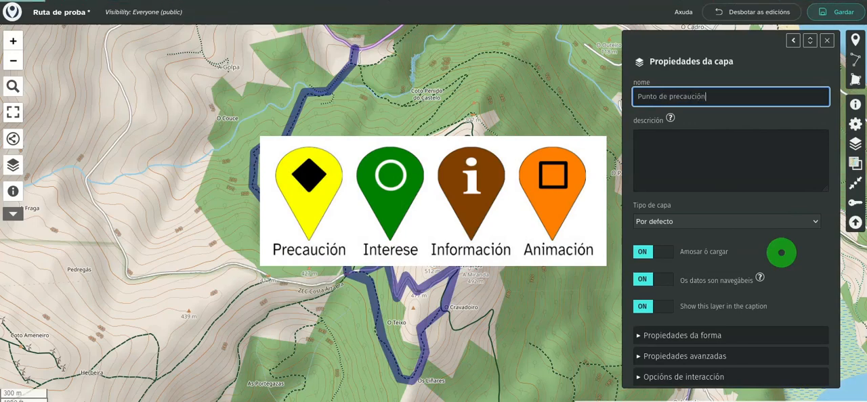
left_click(668, 147)
type("Lugares para prestar moita atención para evit")
type("ar accidentes.")
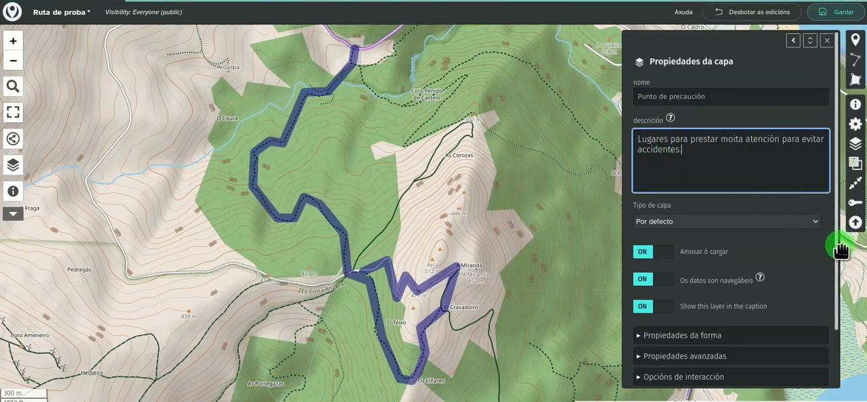
Set the Punto de precaución layer's colour to Yellow and its icon shape to Marcaxe
left_click_drag(838, 239, 844, 329)
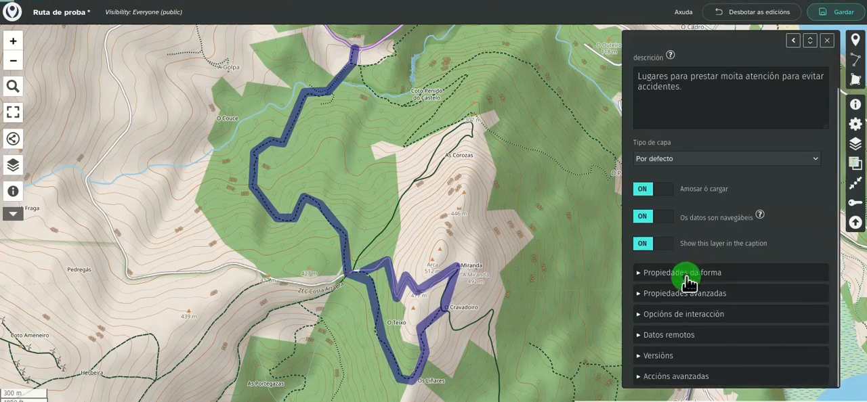
left_click(717, 277)
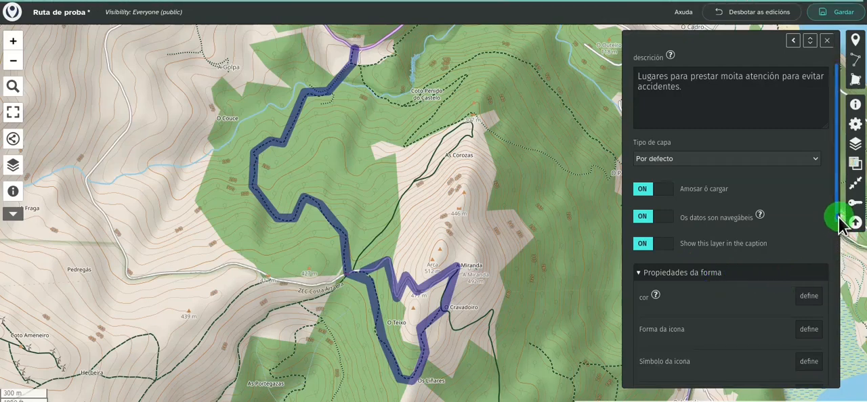
left_click_drag(840, 224, 837, 277)
left_click(809, 180)
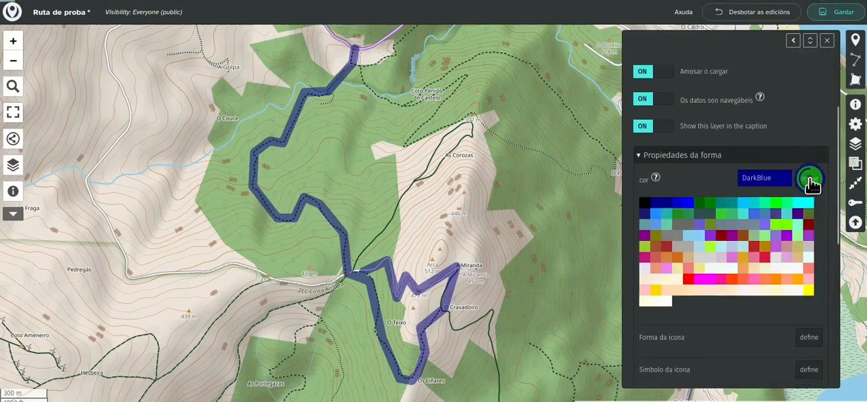
left_click(807, 291)
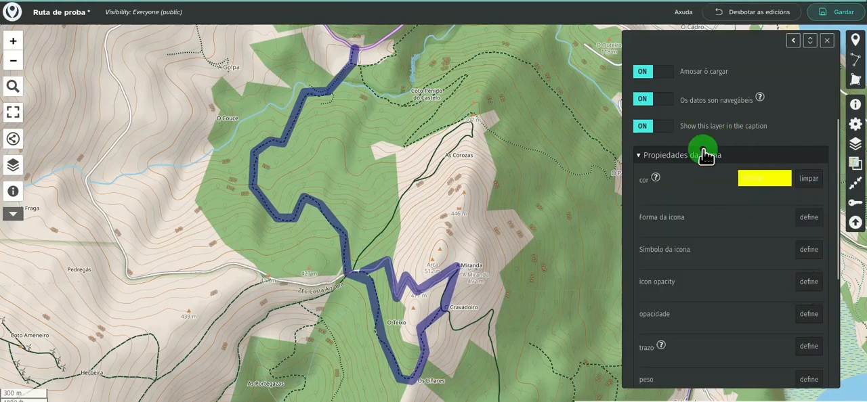
left_click(809, 218)
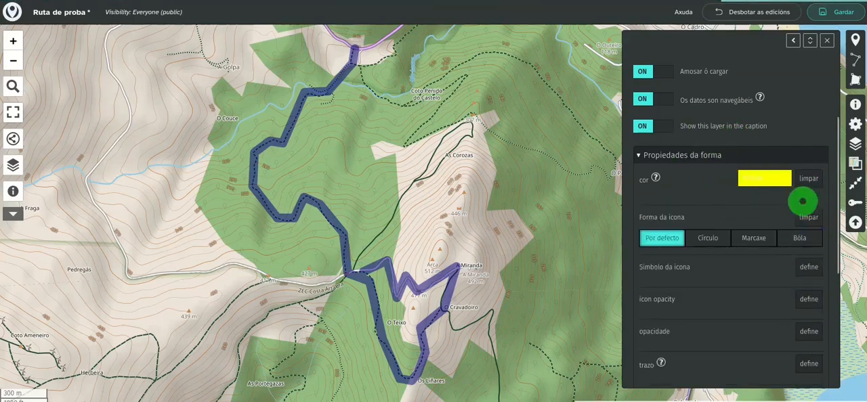
left_click(760, 248)
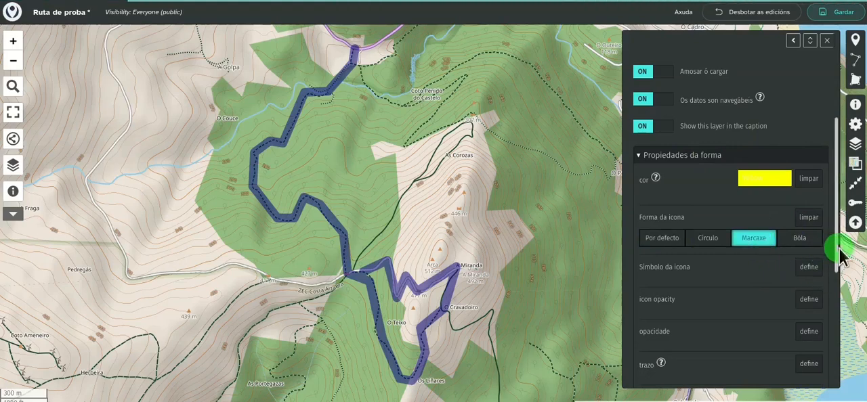
Choose the solid diamond from the shapes category as the Punto de precaución layer's icon symbol
left_click_drag(834, 248, 840, 289)
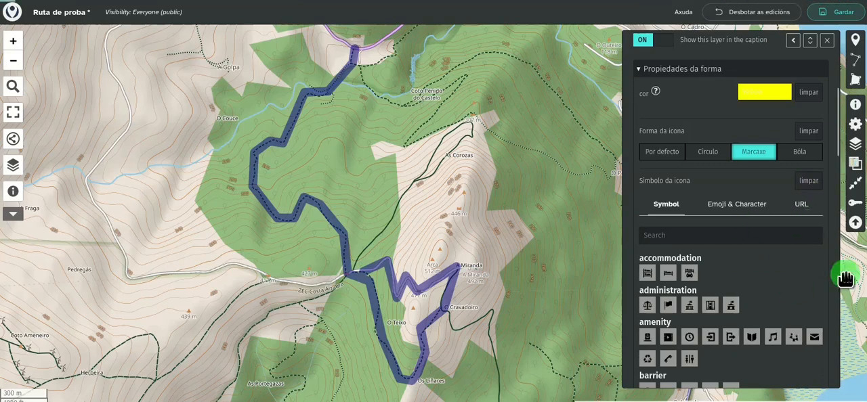
scroll(770, 290, "down", 5)
scroll(770, 296, "down", 4)
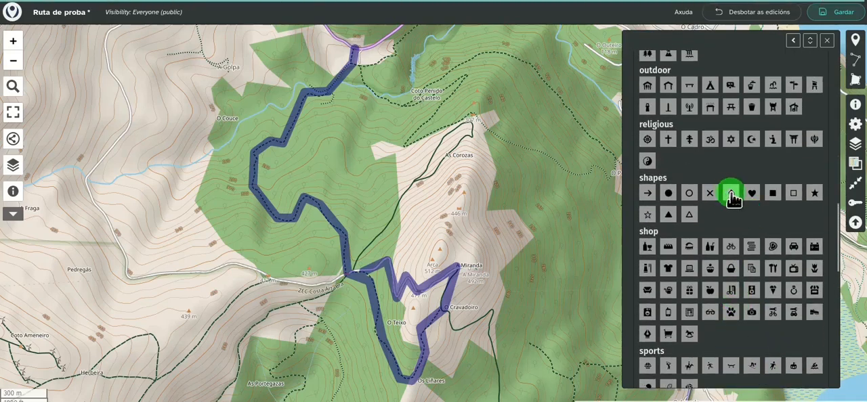
left_click(731, 194)
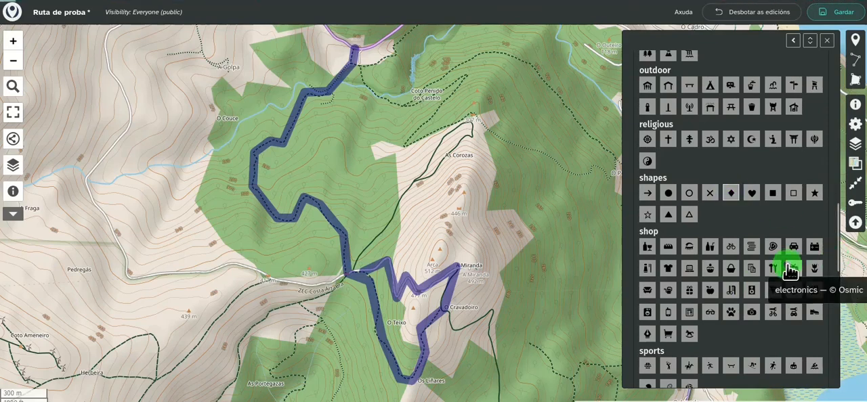
Set the Punto de precaución layer's popup shape to "Xanela emerxente (grande)" and close the layer properties
scroll(789, 269, "up", 2)
scroll(789, 271, "up", 2)
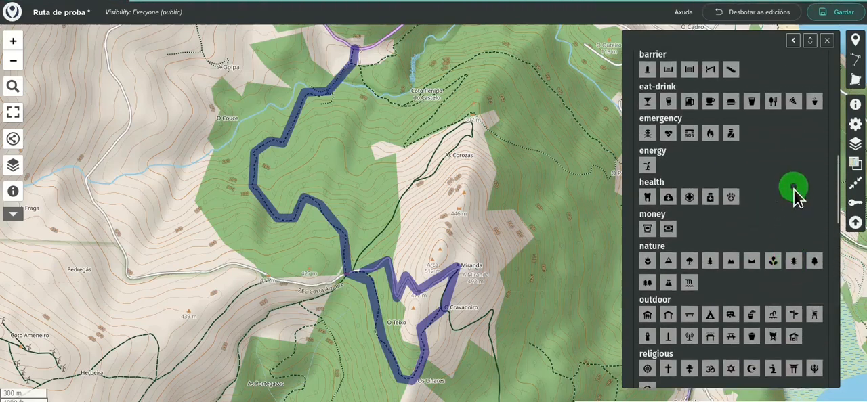
scroll(799, 220, "down", 6)
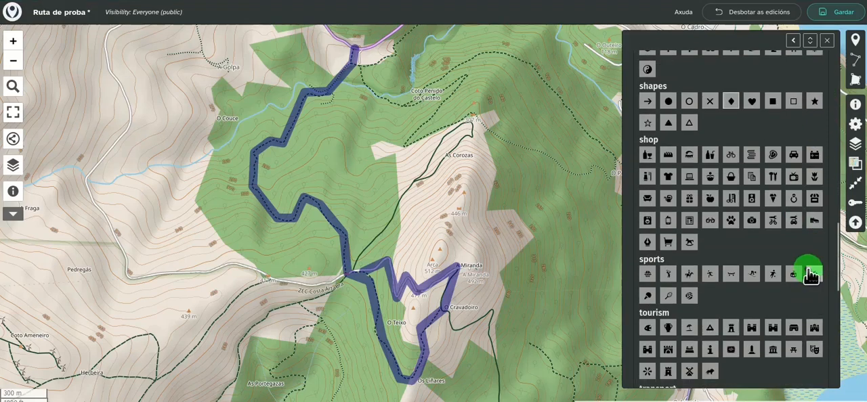
scroll(809, 295, "down", 4)
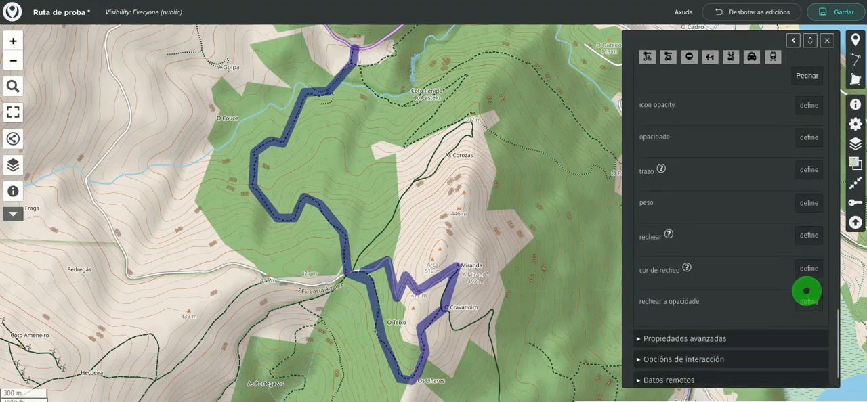
scroll(757, 337, "down", 2)
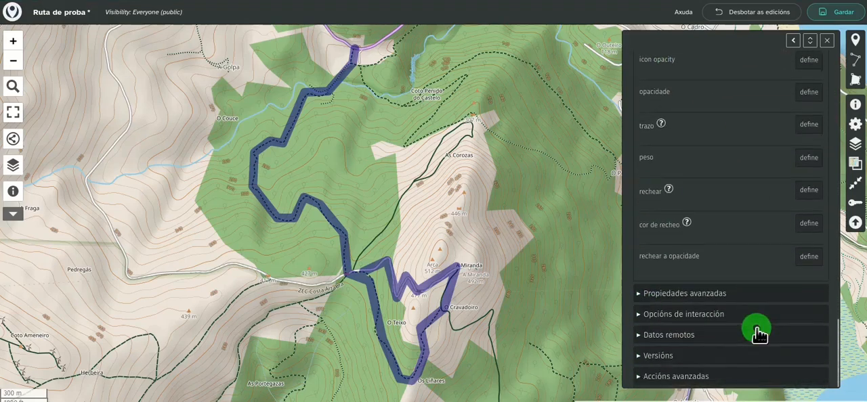
left_click(688, 321)
scroll(782, 322, "down", 3)
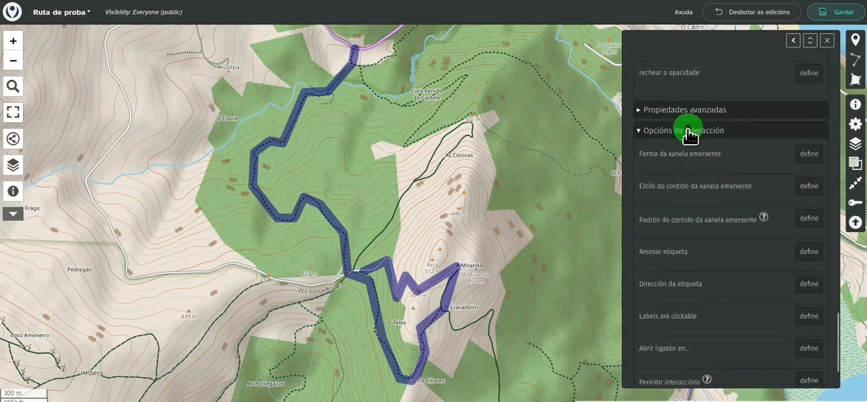
left_click(809, 155)
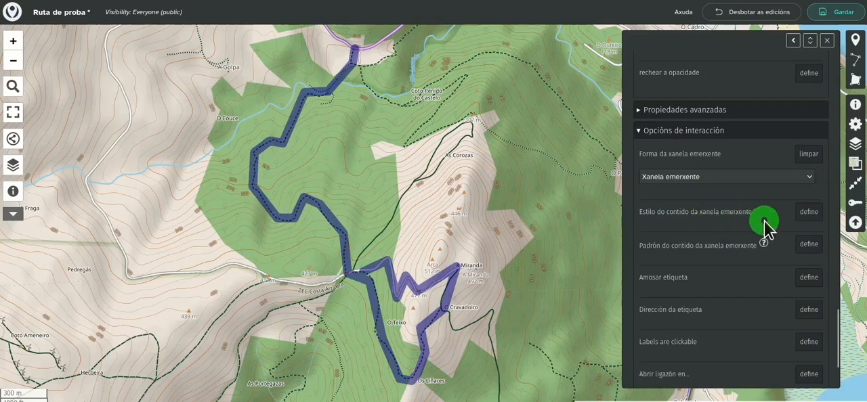
left_click(710, 176)
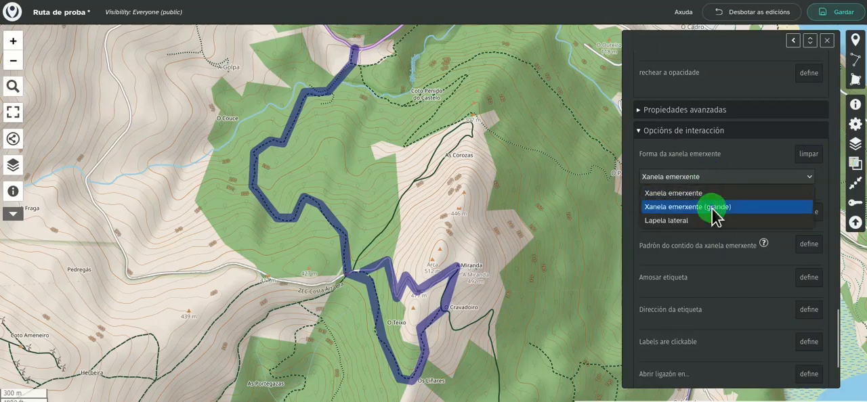
left_click(712, 208)
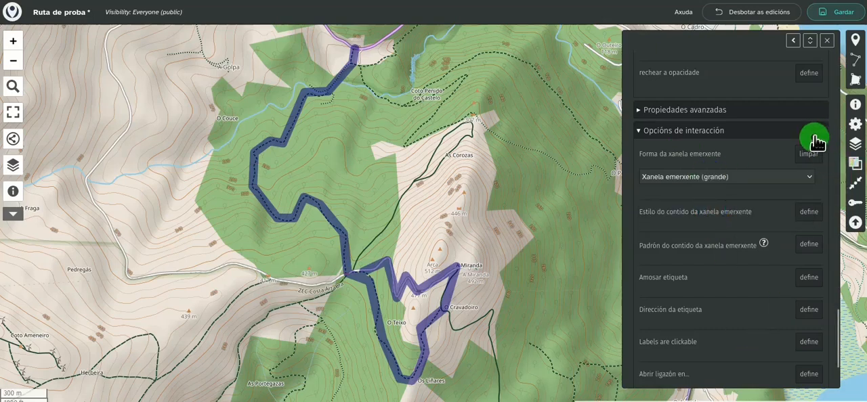
left_click(832, 52)
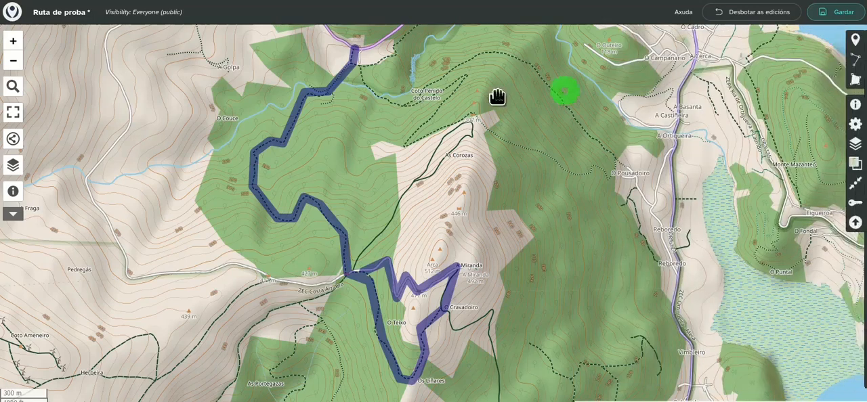
left_click(293, 54)
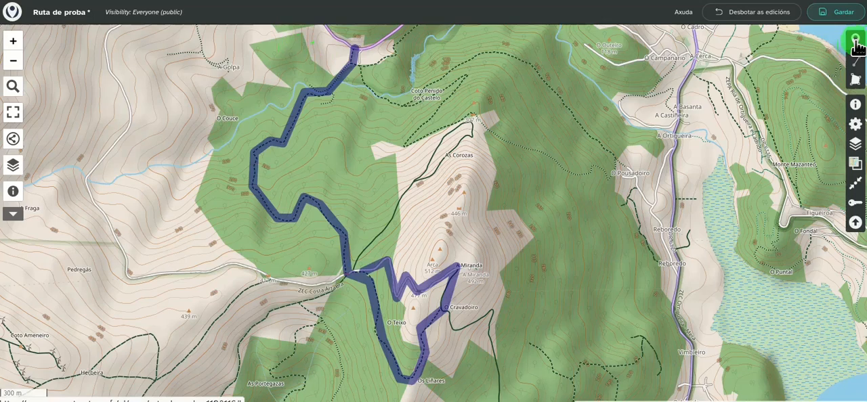
Place a marker on the northern stretch of the route, assign it to the Punto de precaución layer and close its properties
left_click(272, 102)
left_click(292, 111)
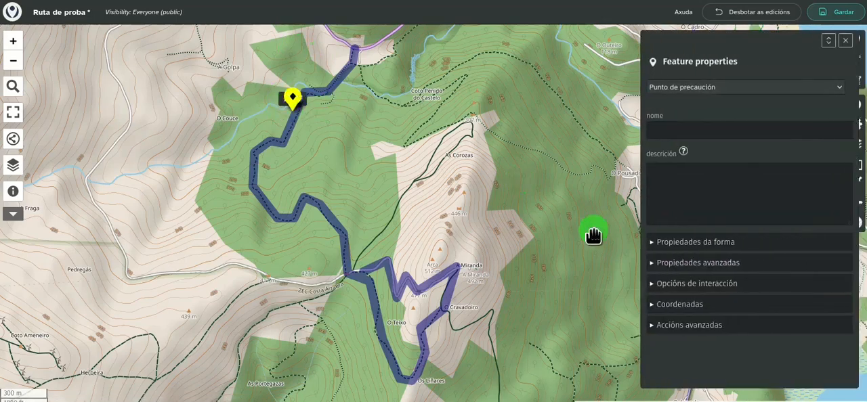
left_click(725, 89)
left_click(708, 103)
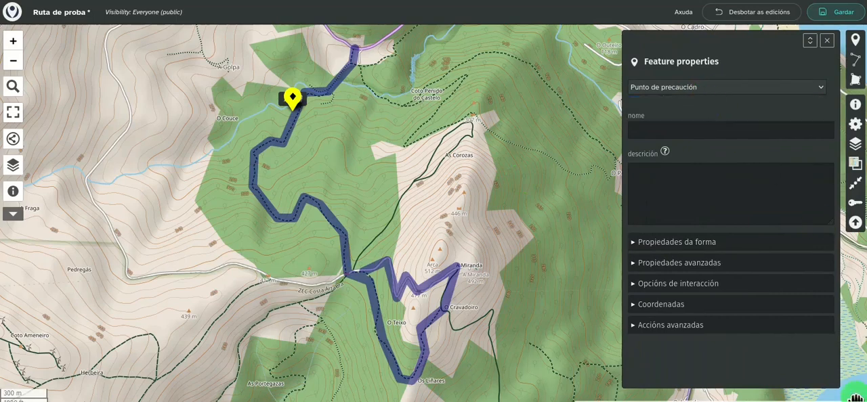
left_click(846, 47)
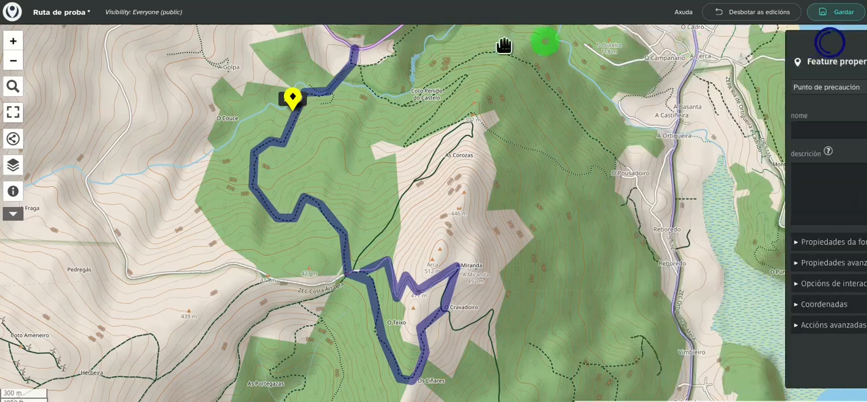
Delete the yellow caution marker from the northern stretch of the route
left_click(292, 101)
left_click(300, 80)
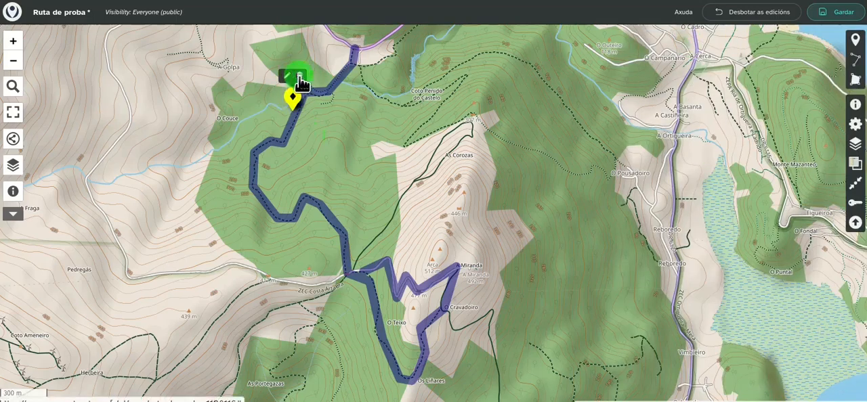
left_click(527, 118)
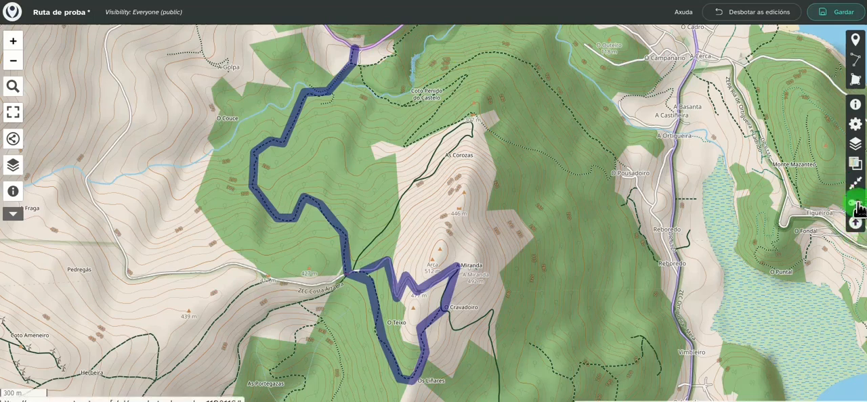
Save the map and dismiss the save notification
left_click(839, 13)
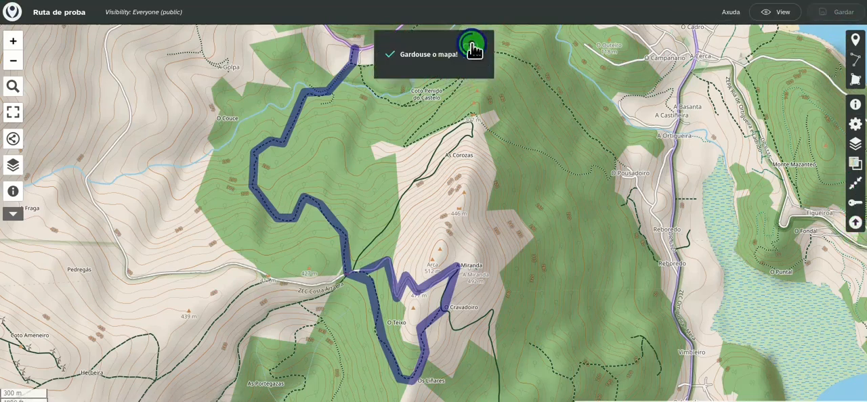
left_click(477, 56)
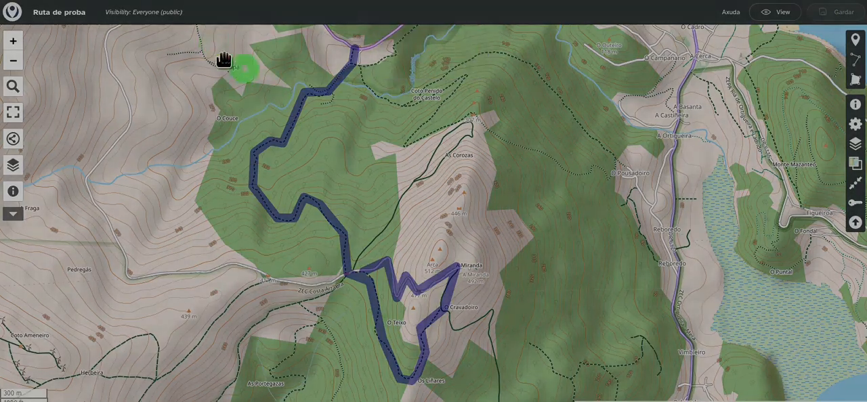